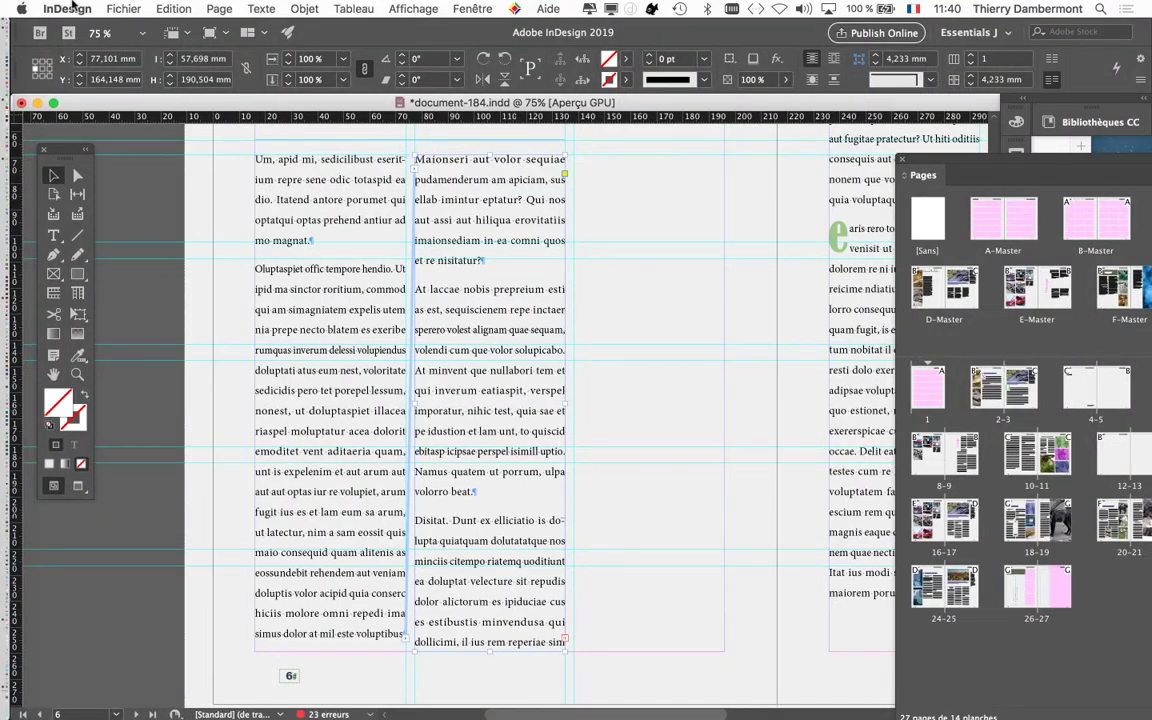
# Step: Save the document under the new name document-185.indd in the Dossier document-183 folder
pyautogui.click(123, 8)
pyautogui.click(150, 126)
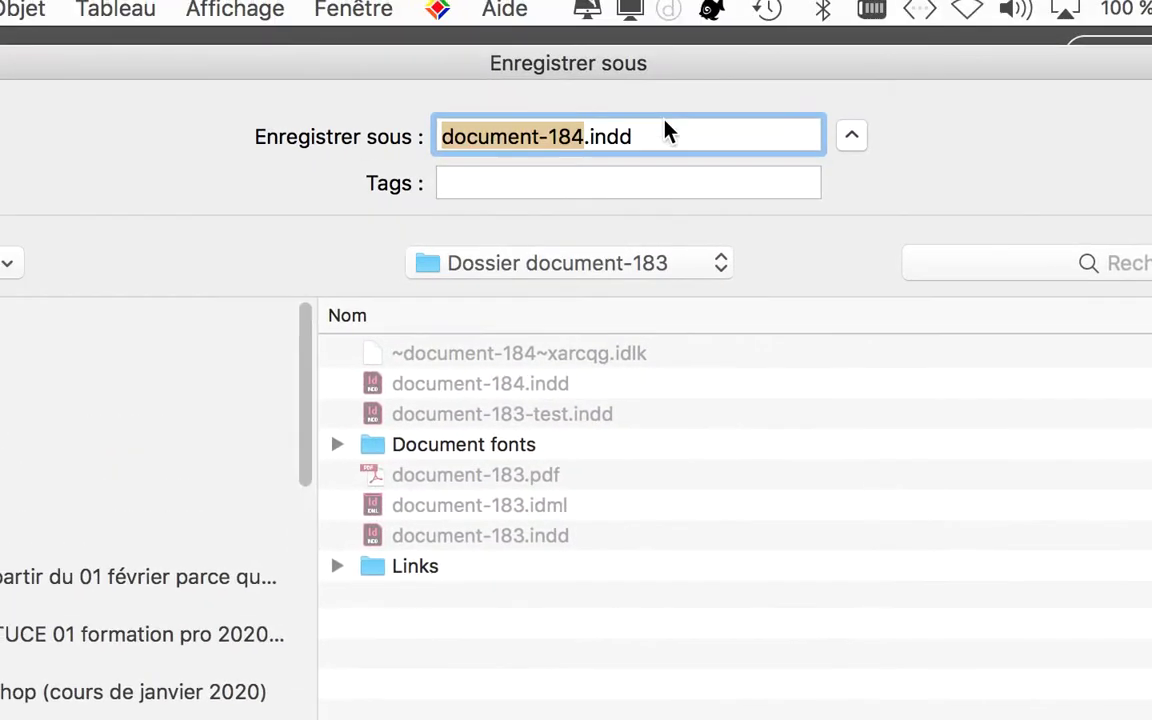
pyautogui.click(601, 77)
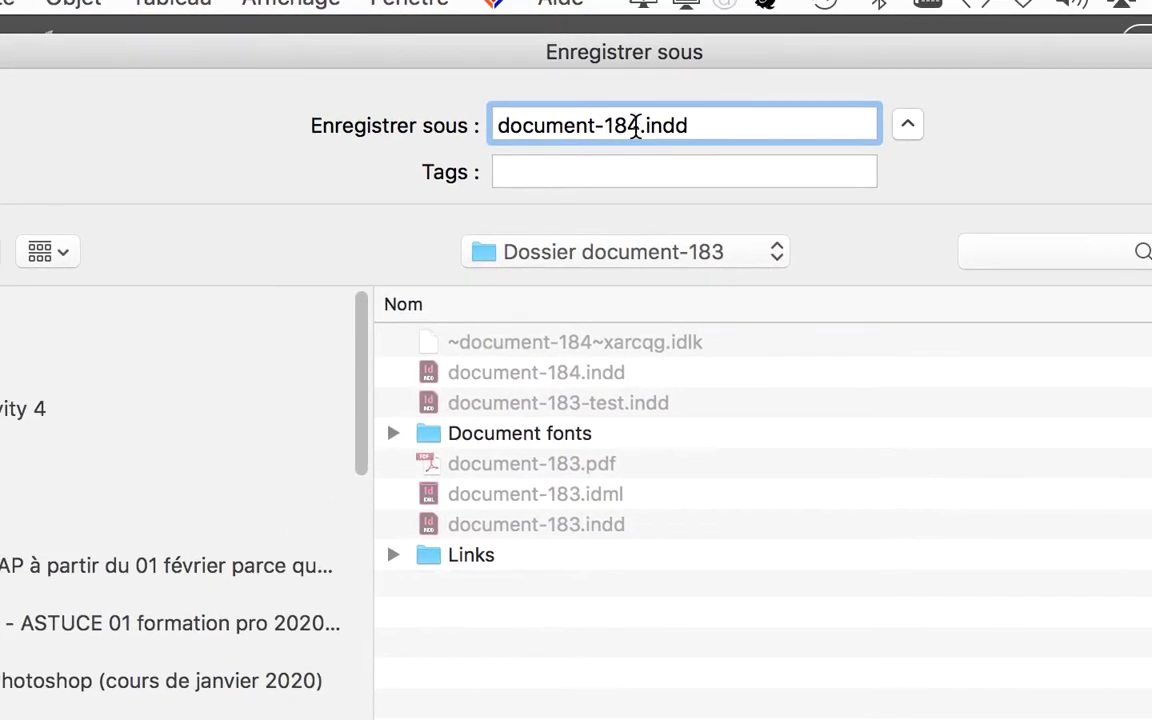
pyautogui.moveTo(622, 124); pyautogui.dragTo(612, 124)
pyautogui.write('5')
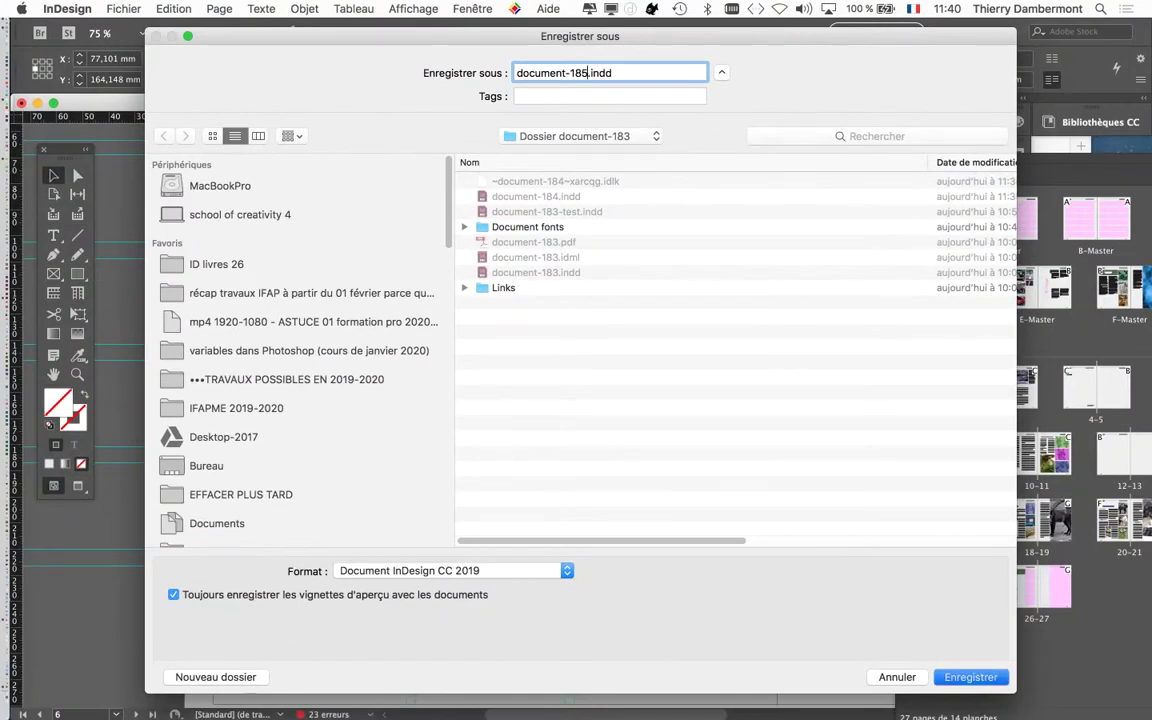
pyautogui.press('Return')
# Step: Deselect everything and display the document's character styles clear of the text columns
pyautogui.press('super+shift+a')
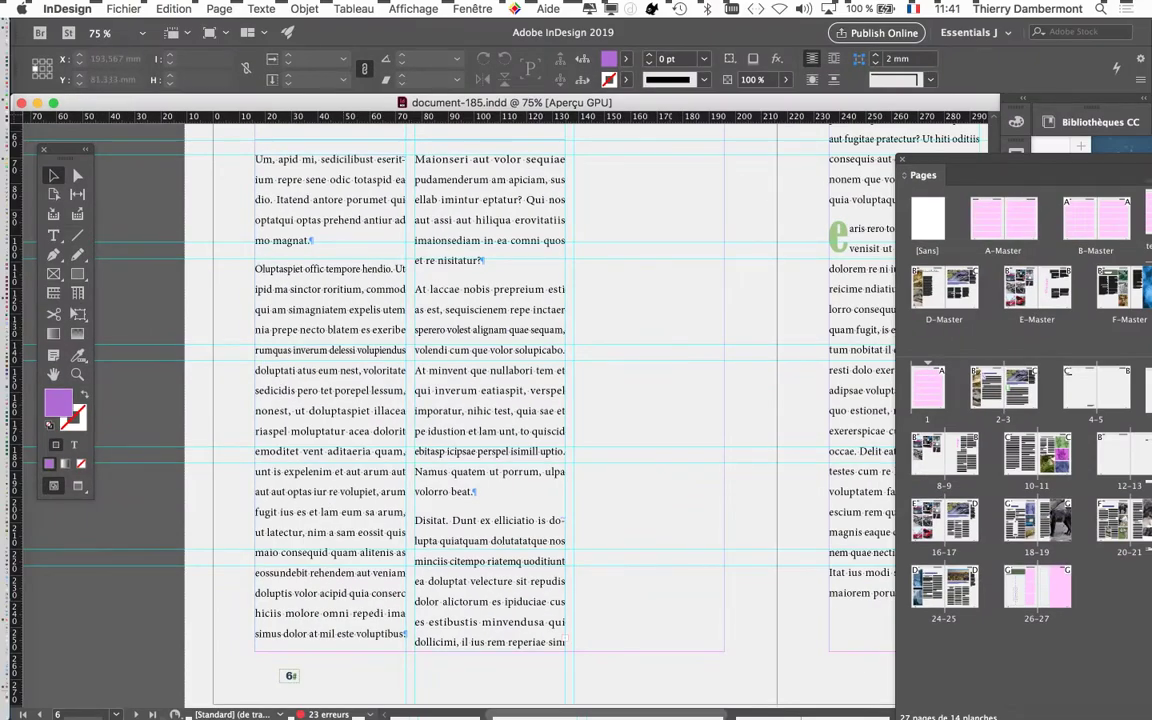
pyautogui.click(261, 9)
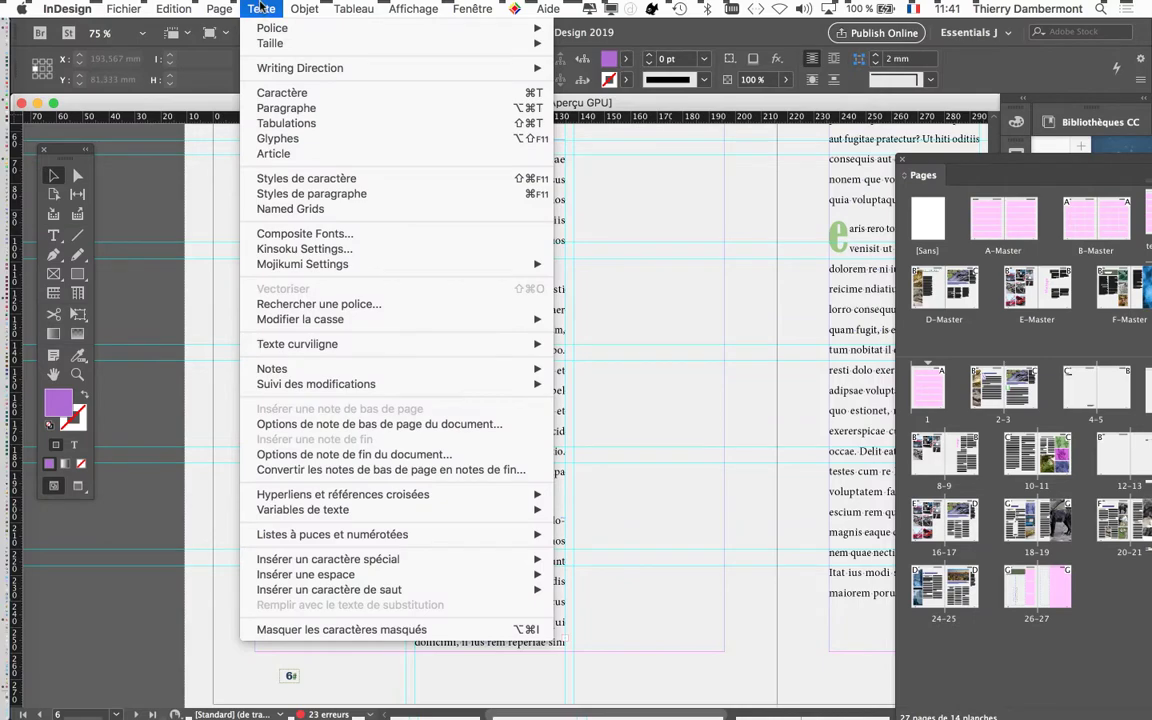
pyautogui.click(306, 178)
pyautogui.moveTo(637, 172); pyautogui.dragTo(774, 188)
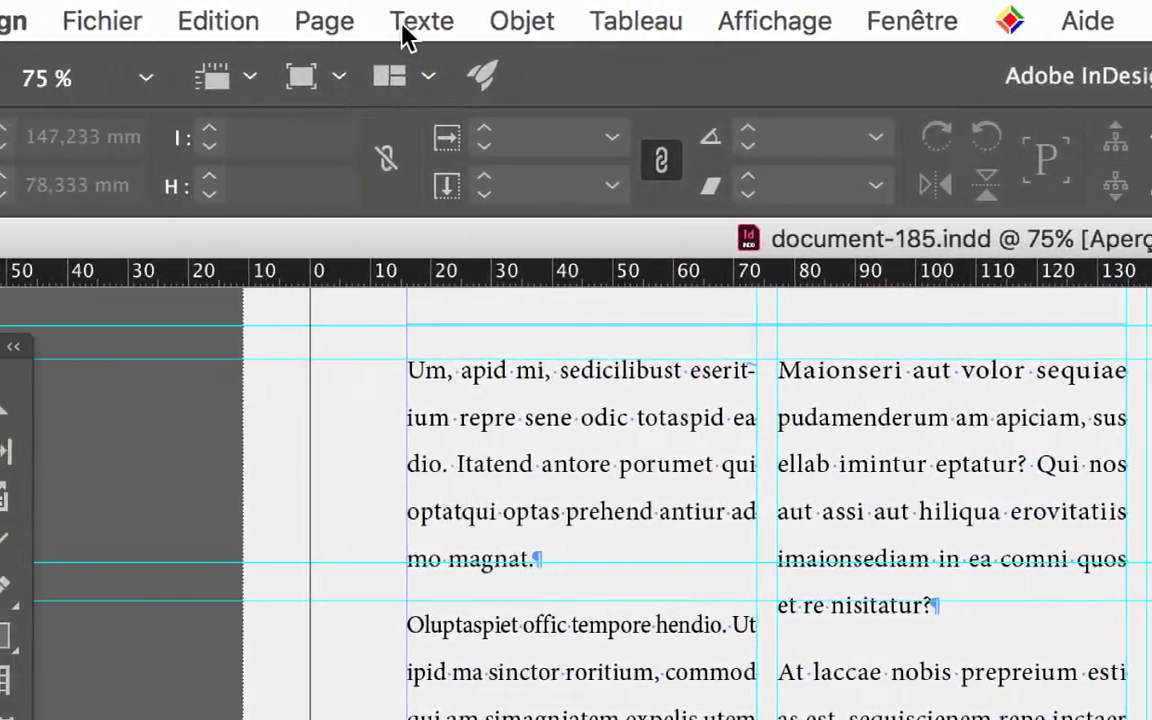
# Step: Display the document's paragraph styles beside the text columns on page 6
pyautogui.click(408, 30)
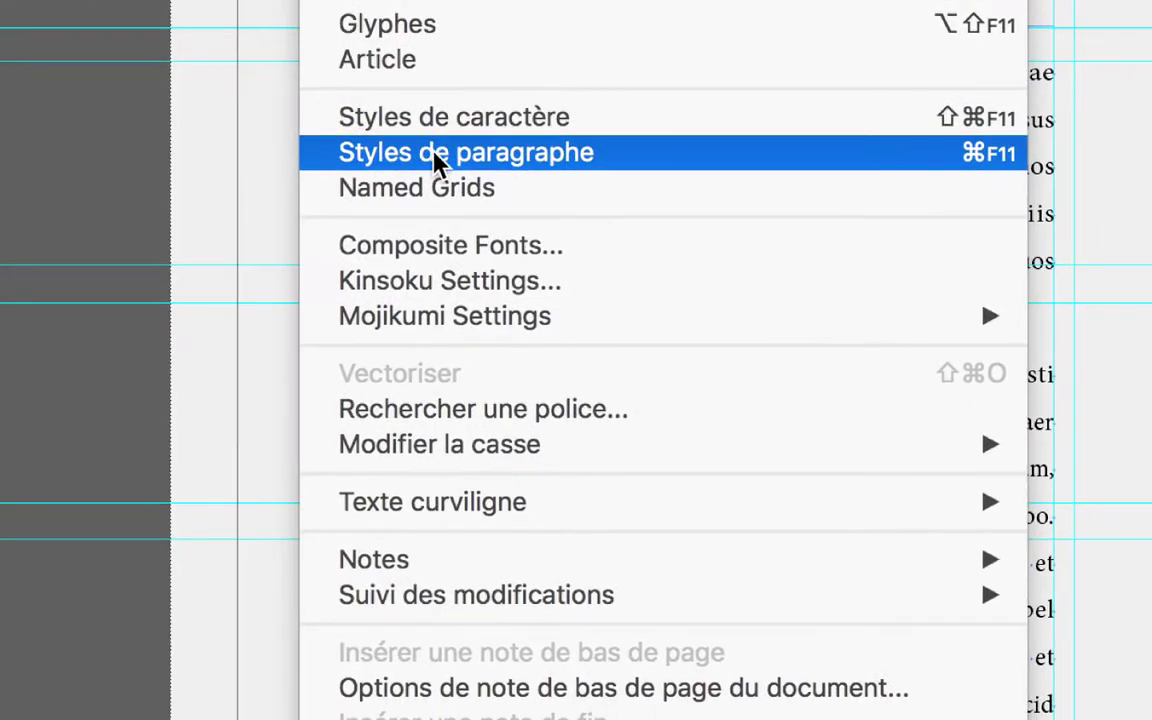
pyautogui.click(440, 184)
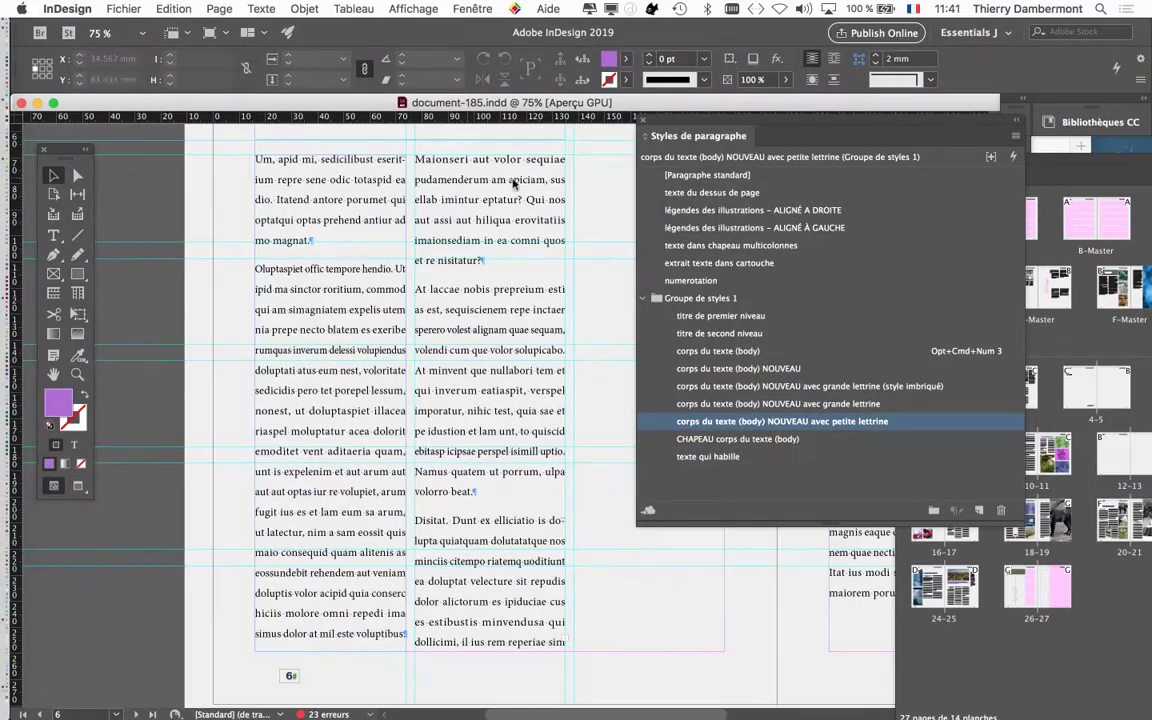
pyautogui.moveTo(730, 122); pyautogui.dragTo(565, 169)
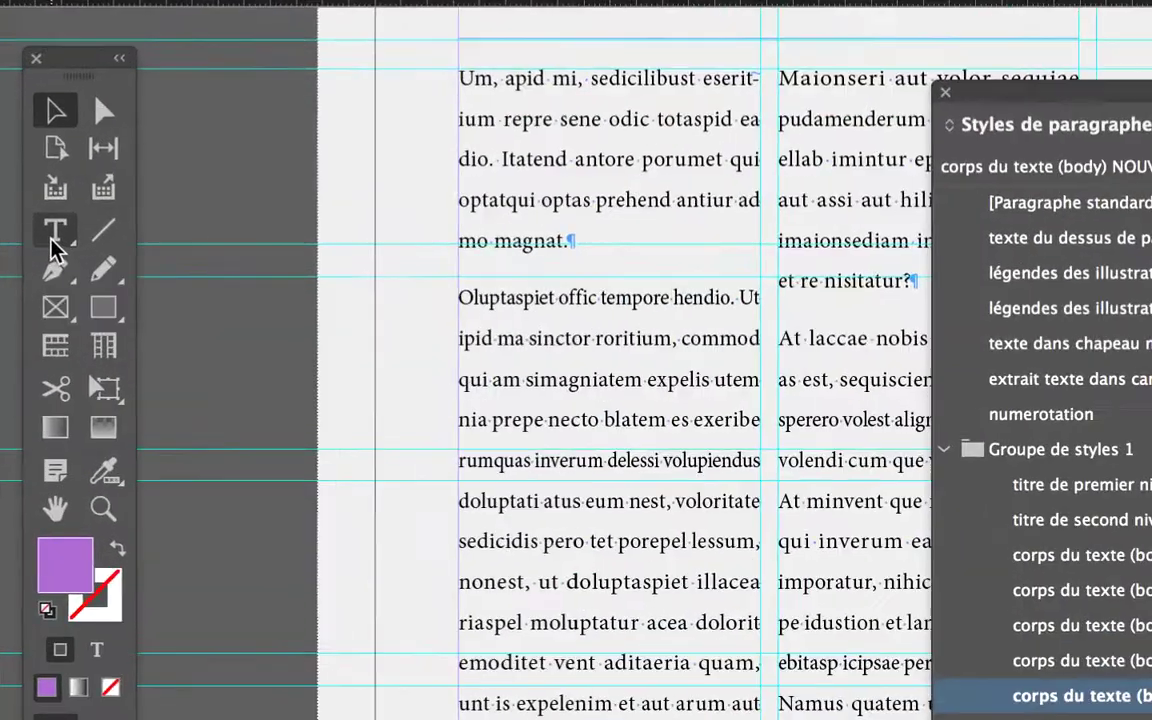
# Step: Apply the paragraph style "corps du texte (body) NOUVEAU avec grande lettrine" to the opening paragraph "Um, apid mi" on page 6
pyautogui.click(52, 238)
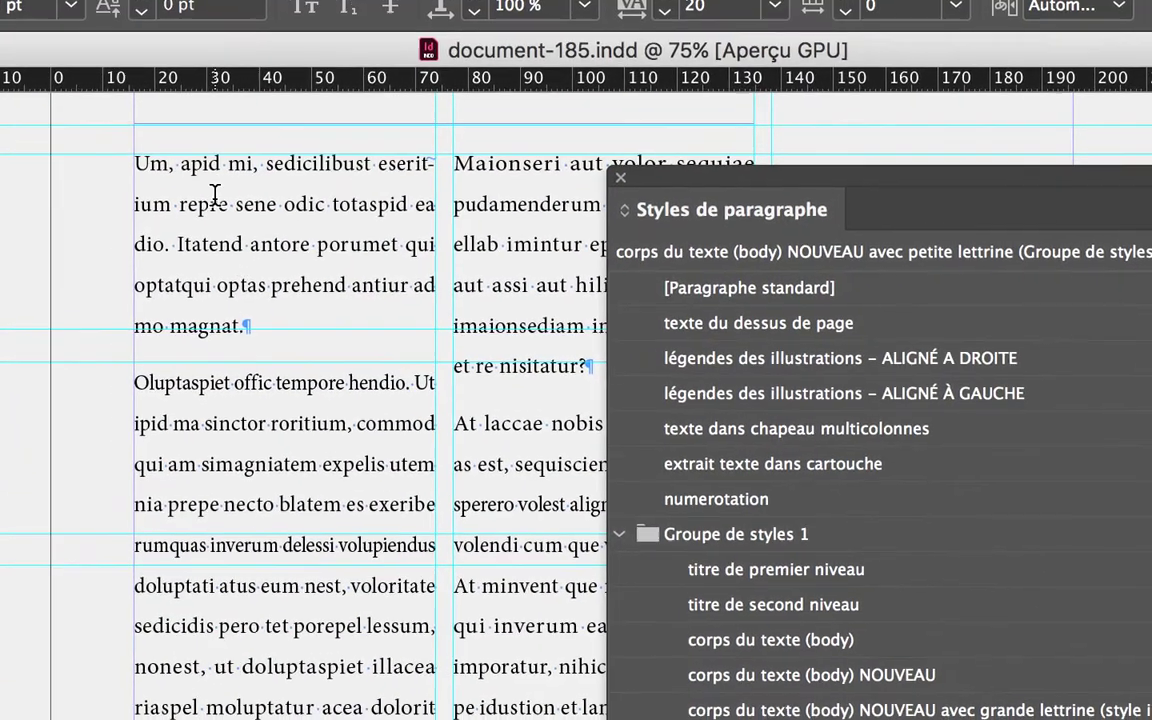
pyautogui.click(215, 193)
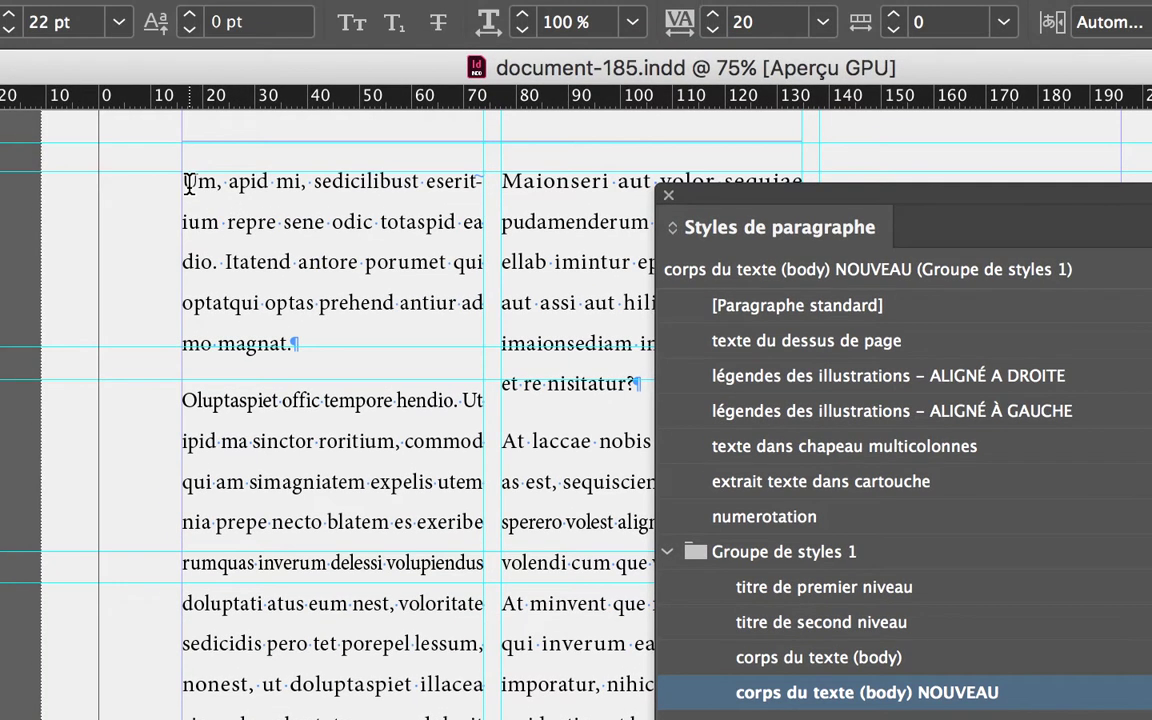
pyautogui.keyDown('shift'); pyautogui.click(101, 123); pyautogui.keyUp('shift')
pyautogui.keyDown('shift'); pyautogui.click(264, 298); pyautogui.keyUp('shift')
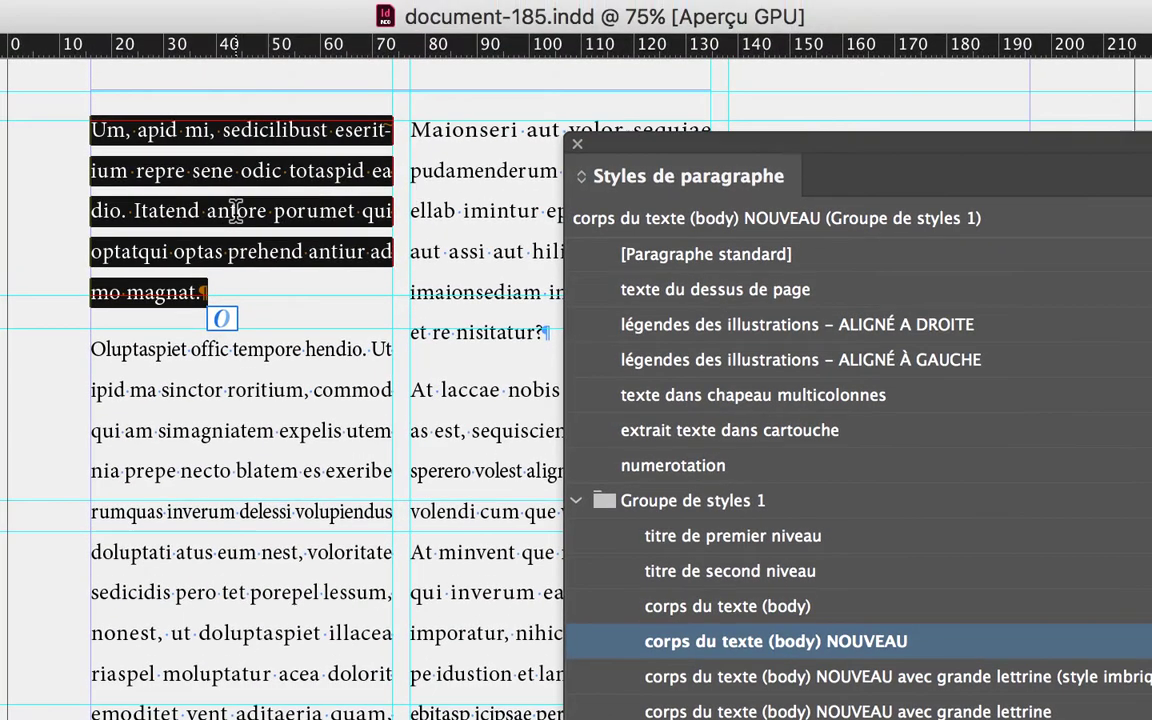
pyautogui.click(252, 146)
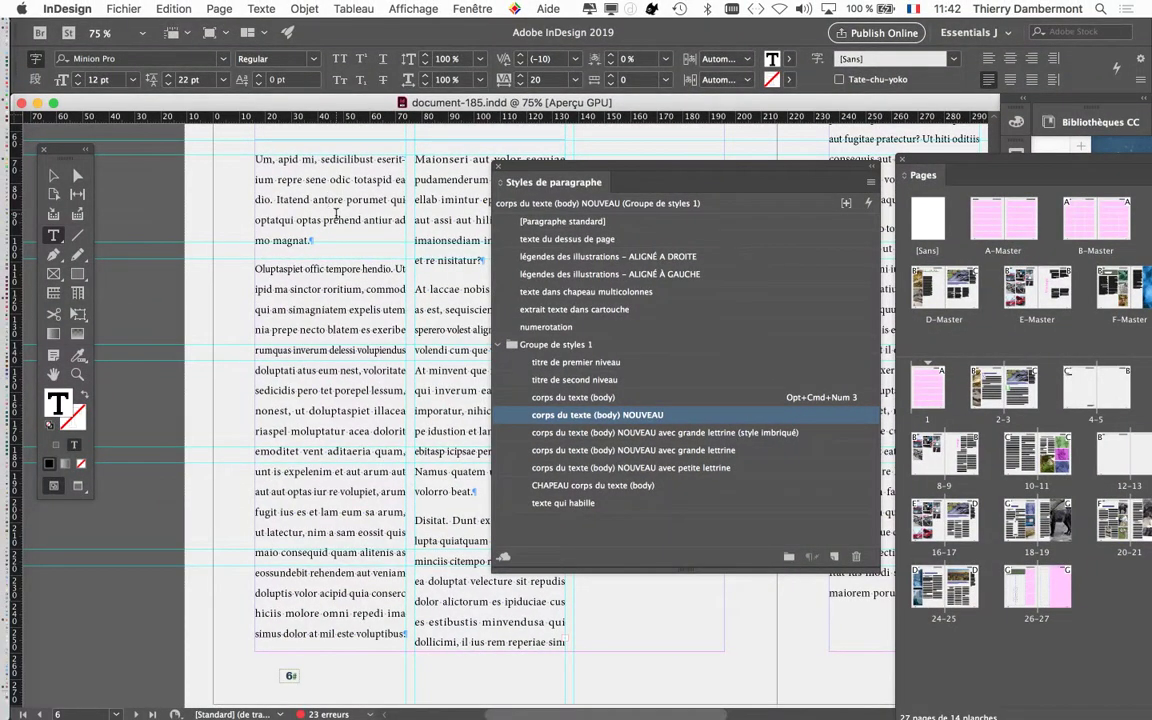
pyautogui.moveTo(571, 171); pyautogui.dragTo(585, 67)
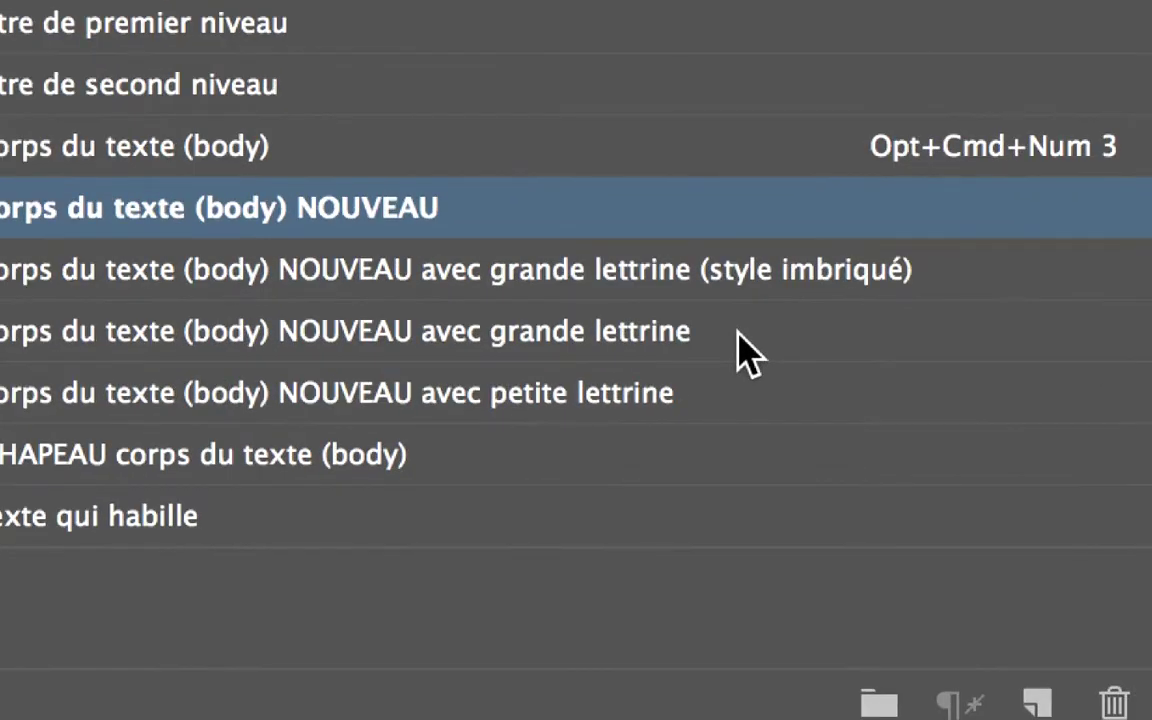
pyautogui.click(738, 340)
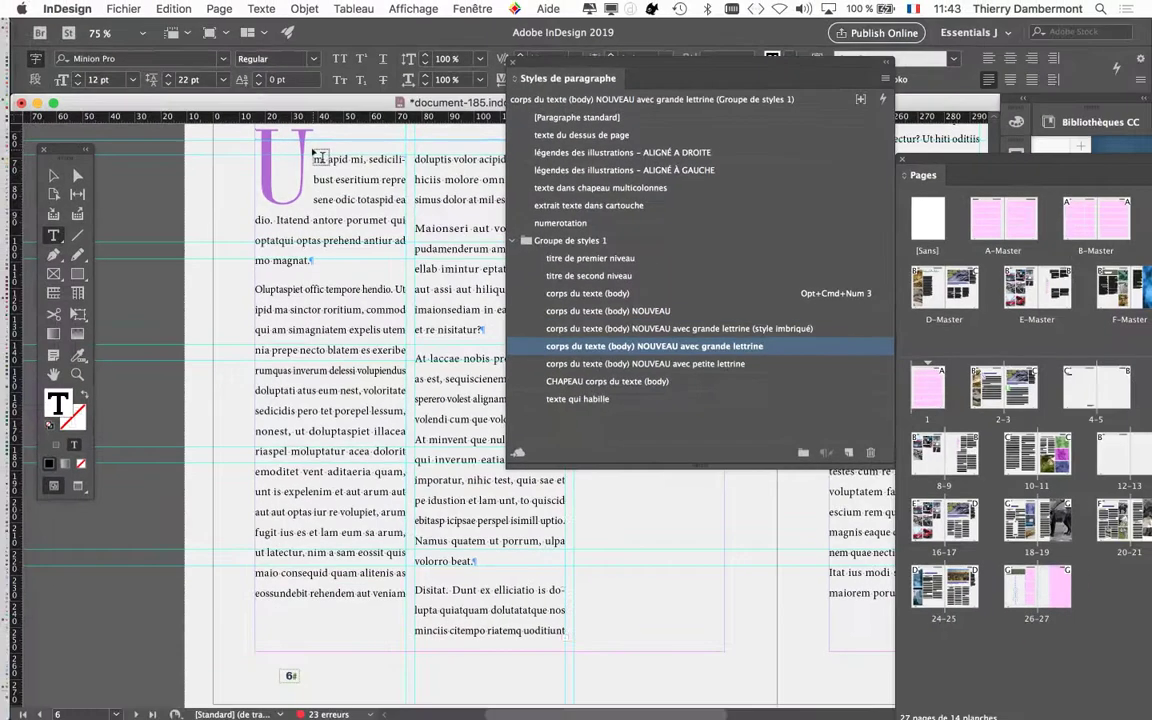
# Step: Examine the large drop cap of page 6's opening paragraph up close and its effect on the two text columns
pyautogui.scroll(8, 316, 157)
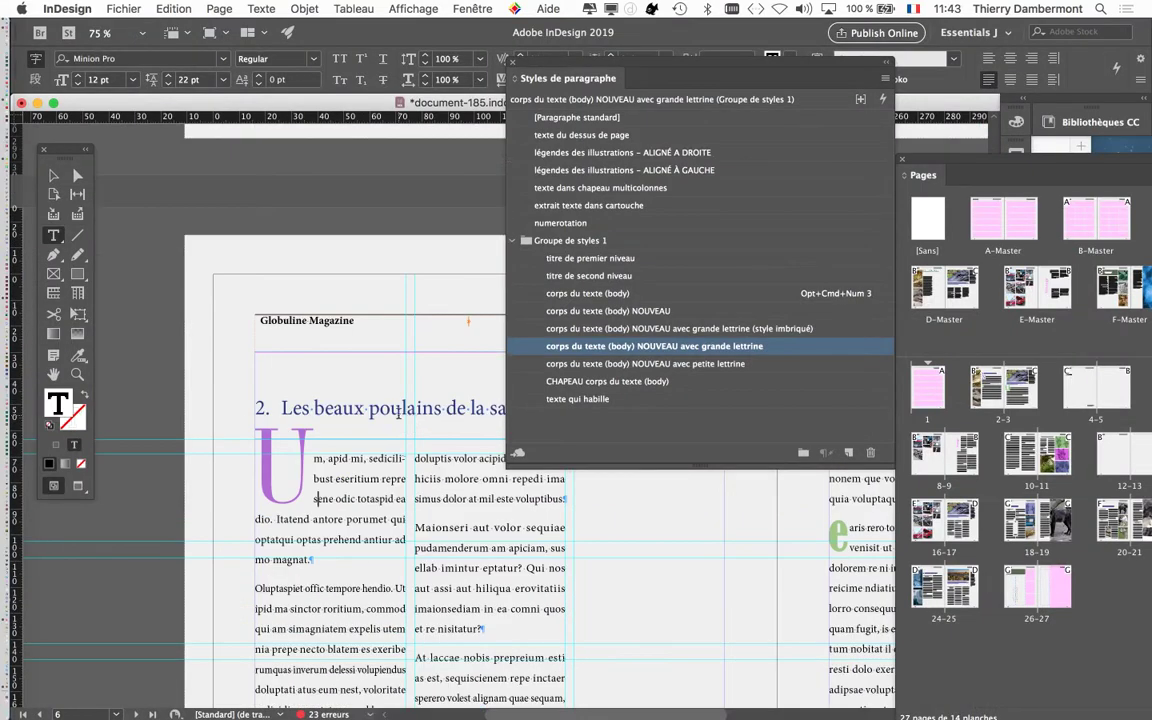
pyautogui.scroll(-2, 430, 330)
pyautogui.moveTo(515, 70); pyautogui.dragTo(620, 107)
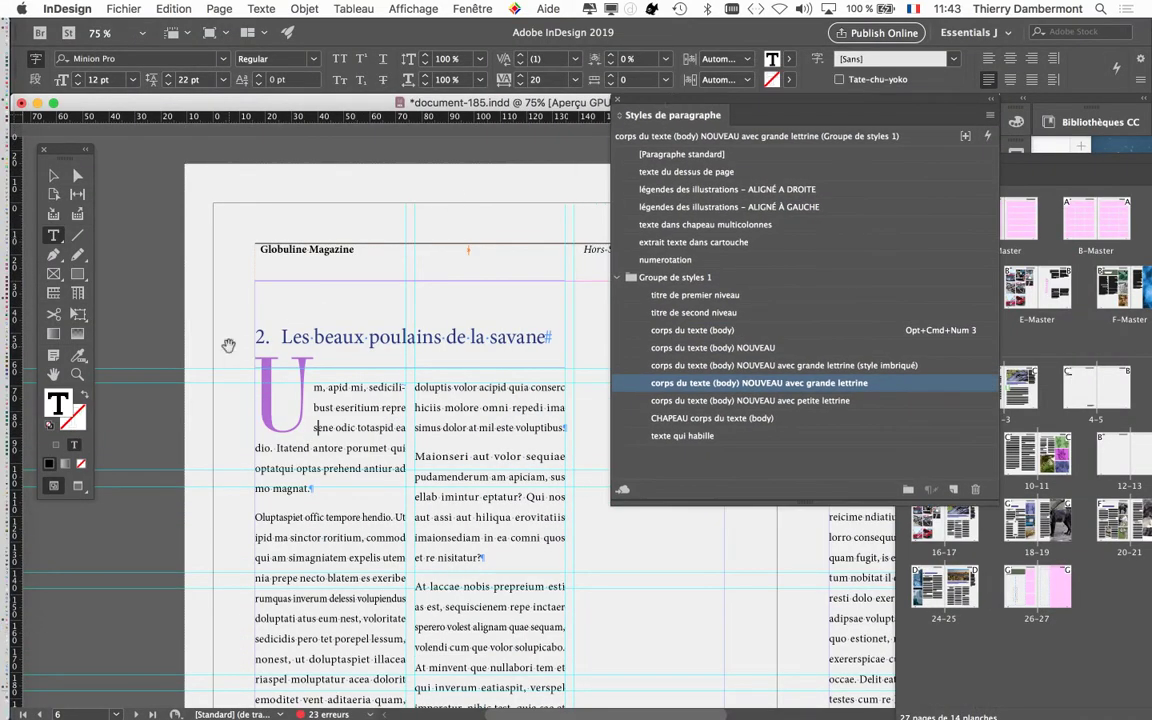
pyautogui.press('super+equal')
pyautogui.press('super+equal')
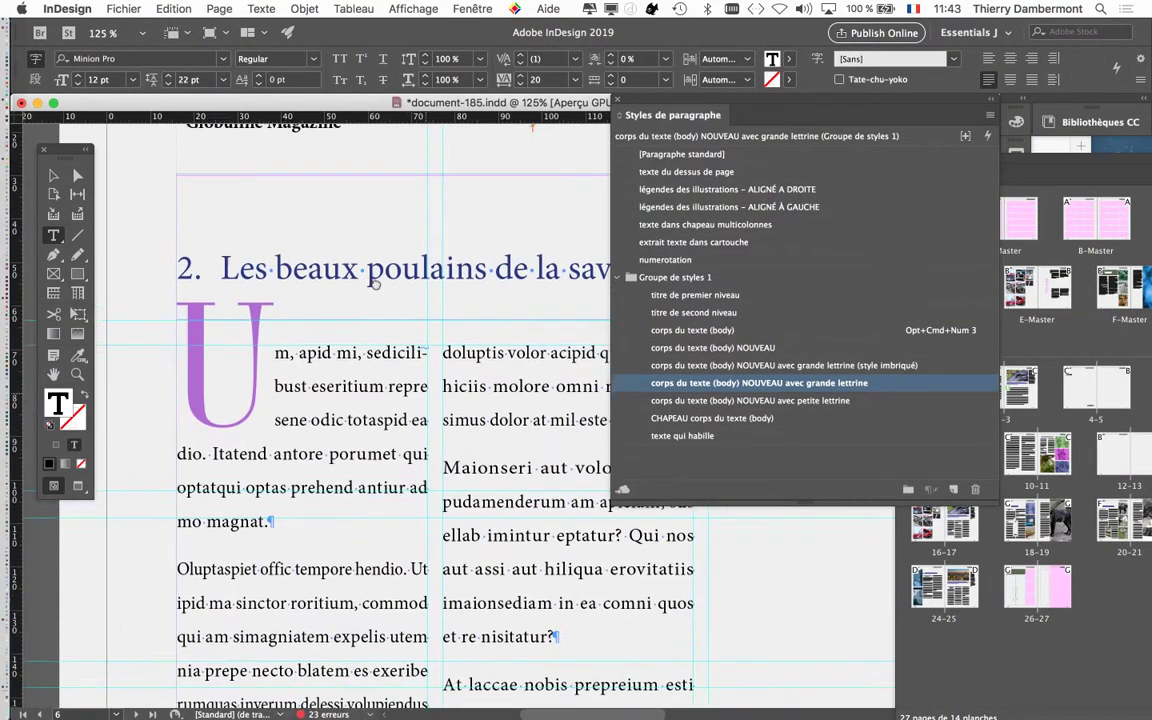
pyautogui.moveTo(253, 454); pyautogui.dragTo(278, 279)
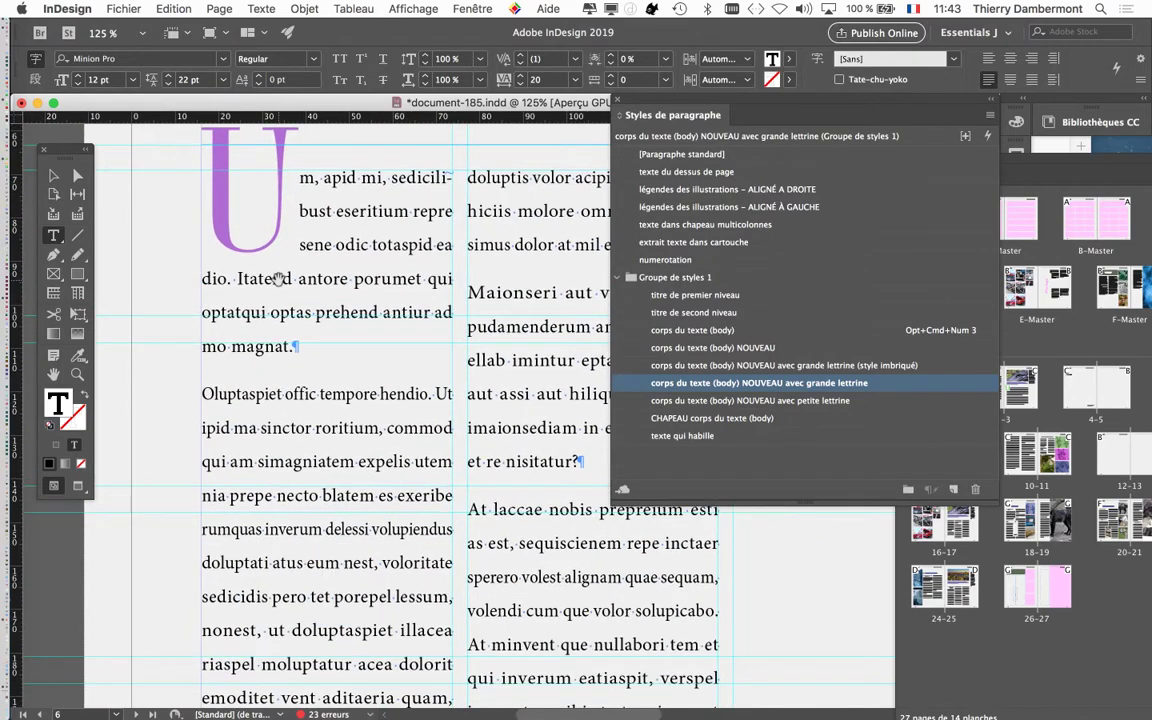
pyautogui.click(300, 245)
pyautogui.moveTo(660, 101); pyautogui.dragTo(760, 130)
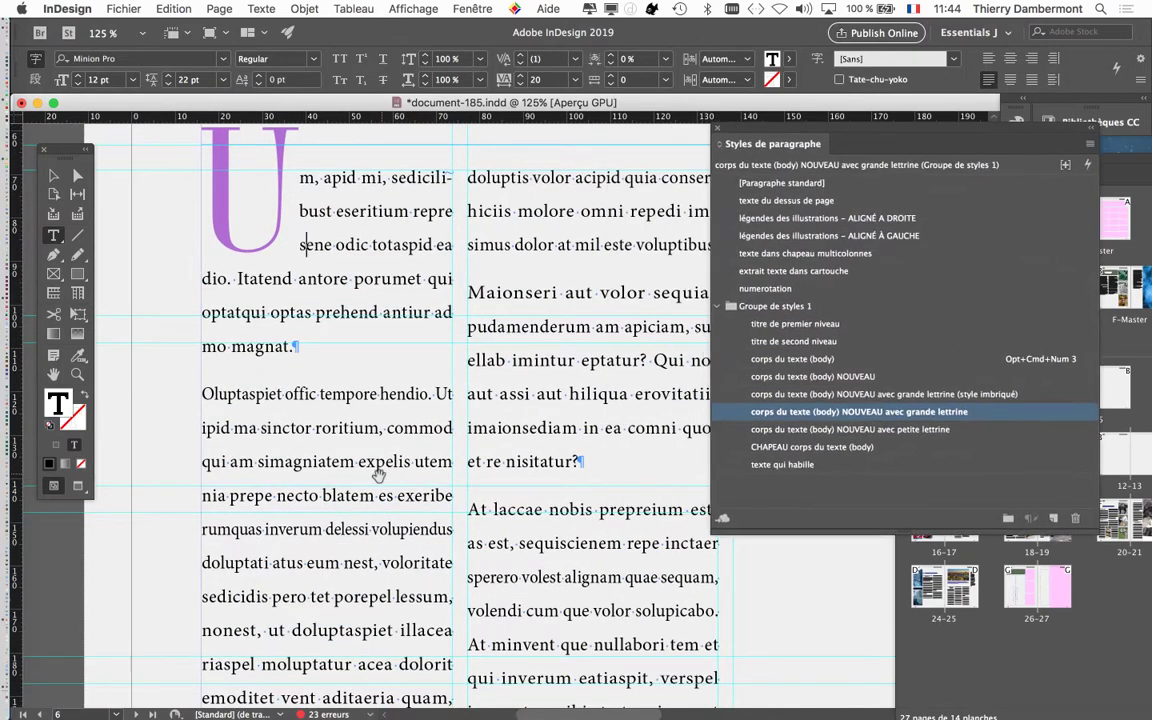
pyautogui.press('super+minus')
pyautogui.press('super+minus')
pyautogui.scroll(-5, 378, 476)
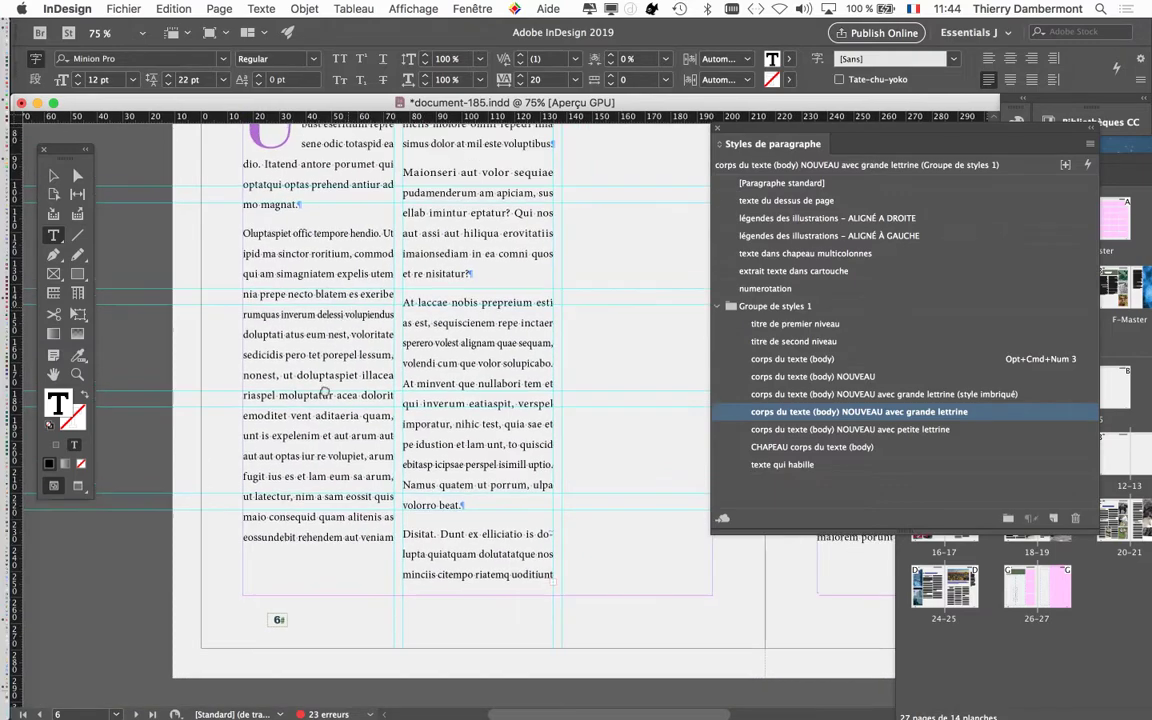
pyautogui.scroll(3, 324, 392)
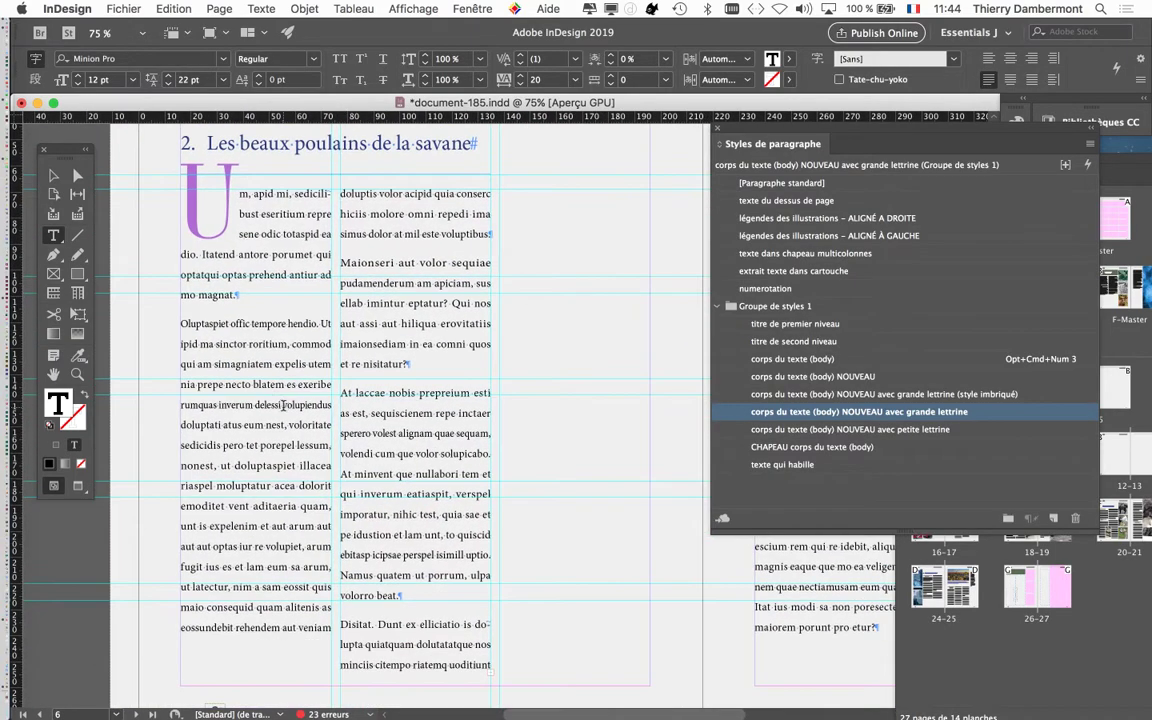
# Step: Apply the paragraph style "corps du texte (body) NOUVEAU avec petite lettrine" to the second column's paragraph beginning "Maionseri aut volor"
pyautogui.moveTo(748, 130); pyautogui.dragTo(672, 135)
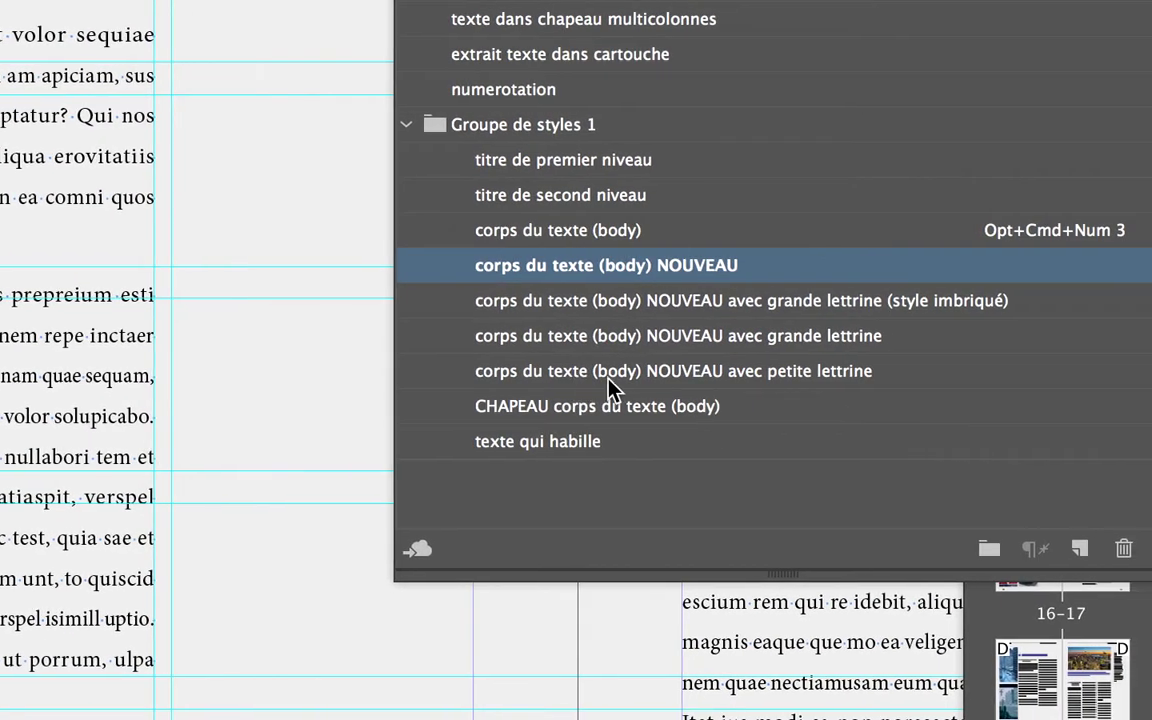
pyautogui.click(656, 378)
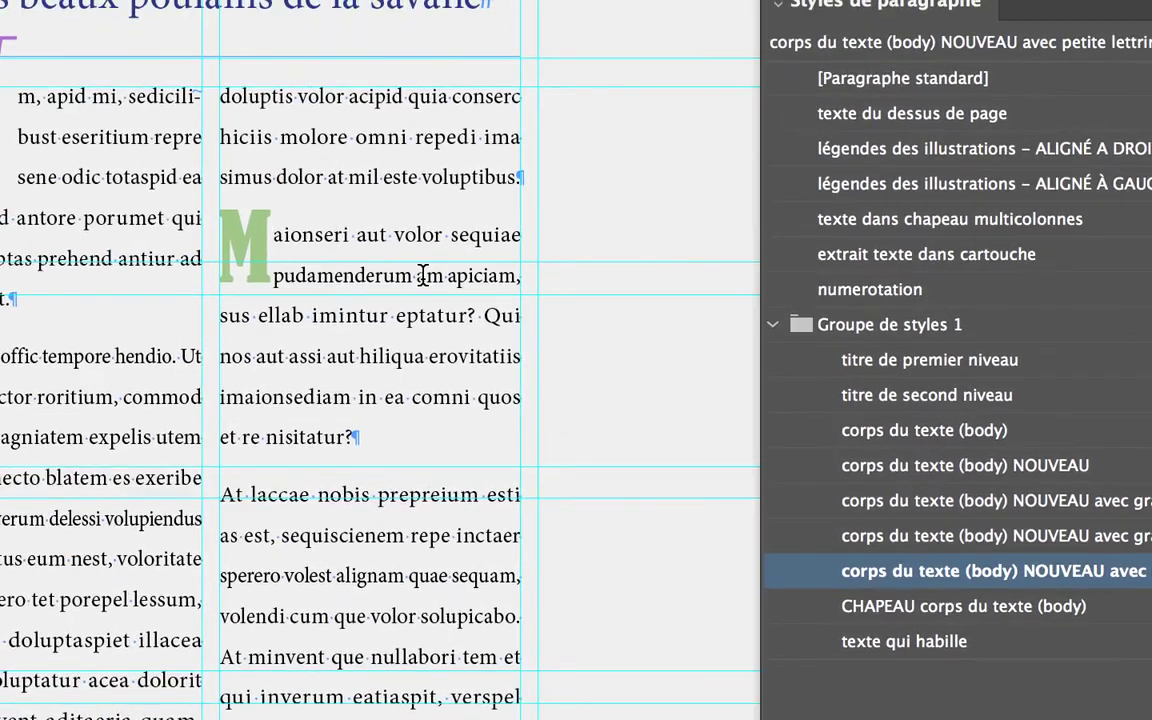
pyautogui.click(426, 276)
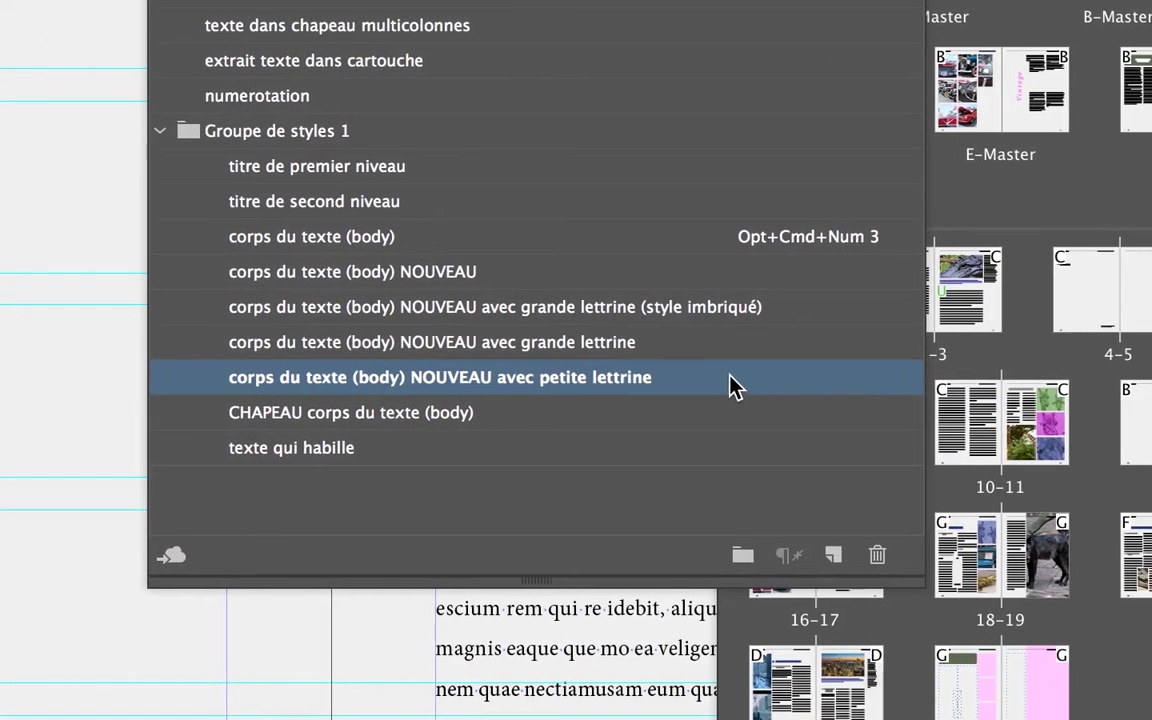
# Step: Review the drop cap and nested style settings of "corps du texte (body) NOUVEAU avec petite lettrine" and close the paragraph styles
pyautogui.doubleClick(730, 387)
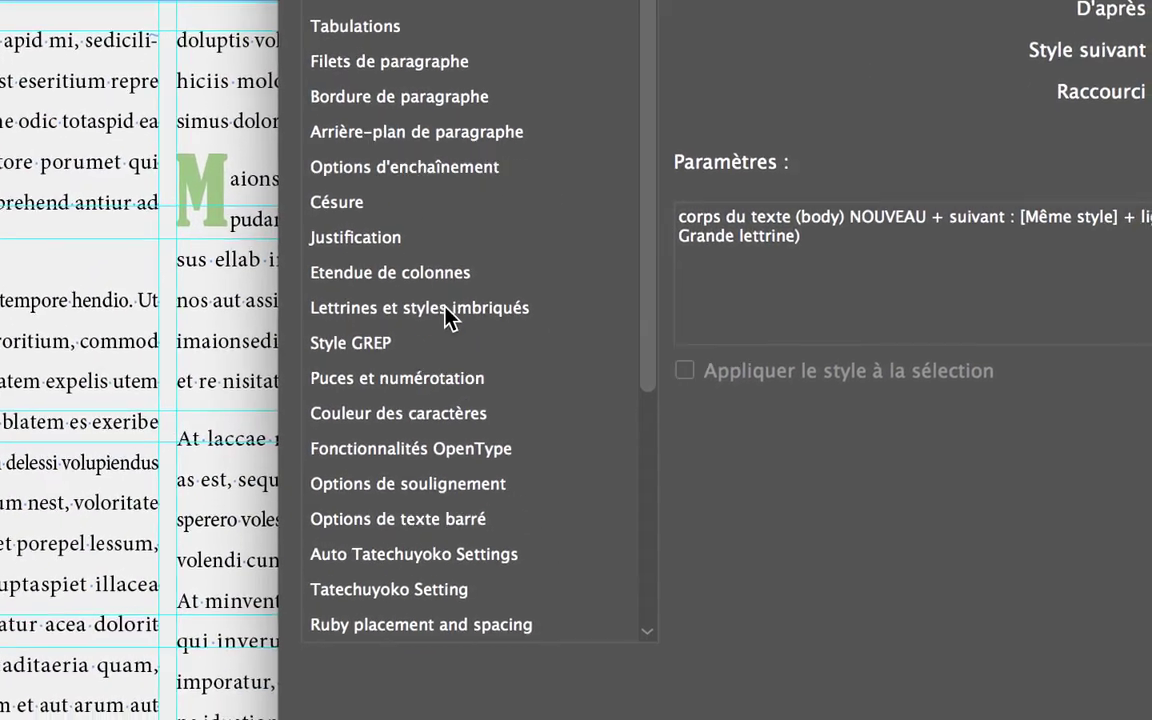
pyautogui.click(458, 547)
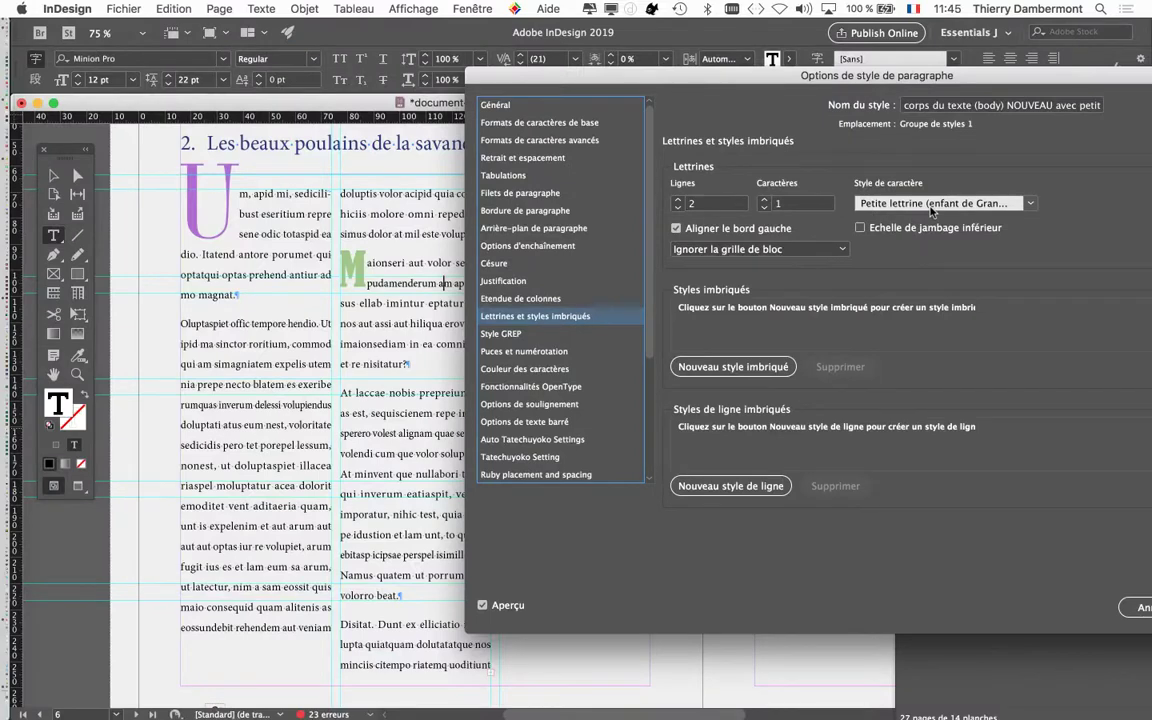
pyautogui.moveTo(778, 75); pyautogui.dragTo(701, 61)
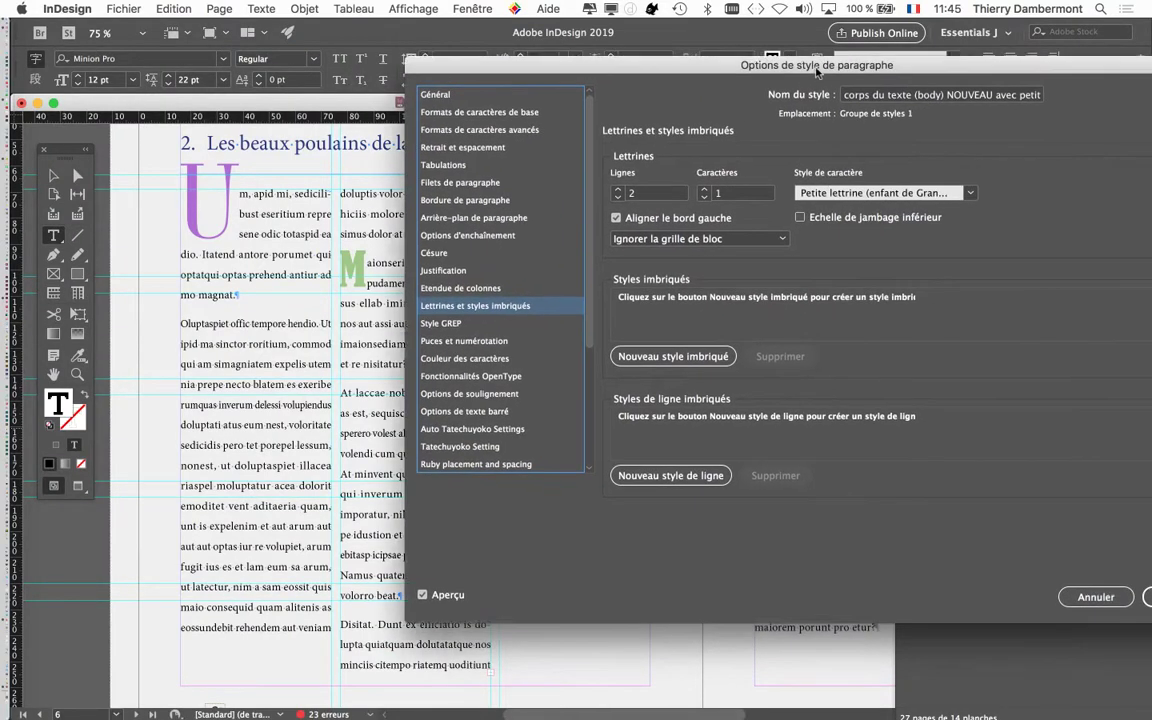
pyautogui.press('Return')
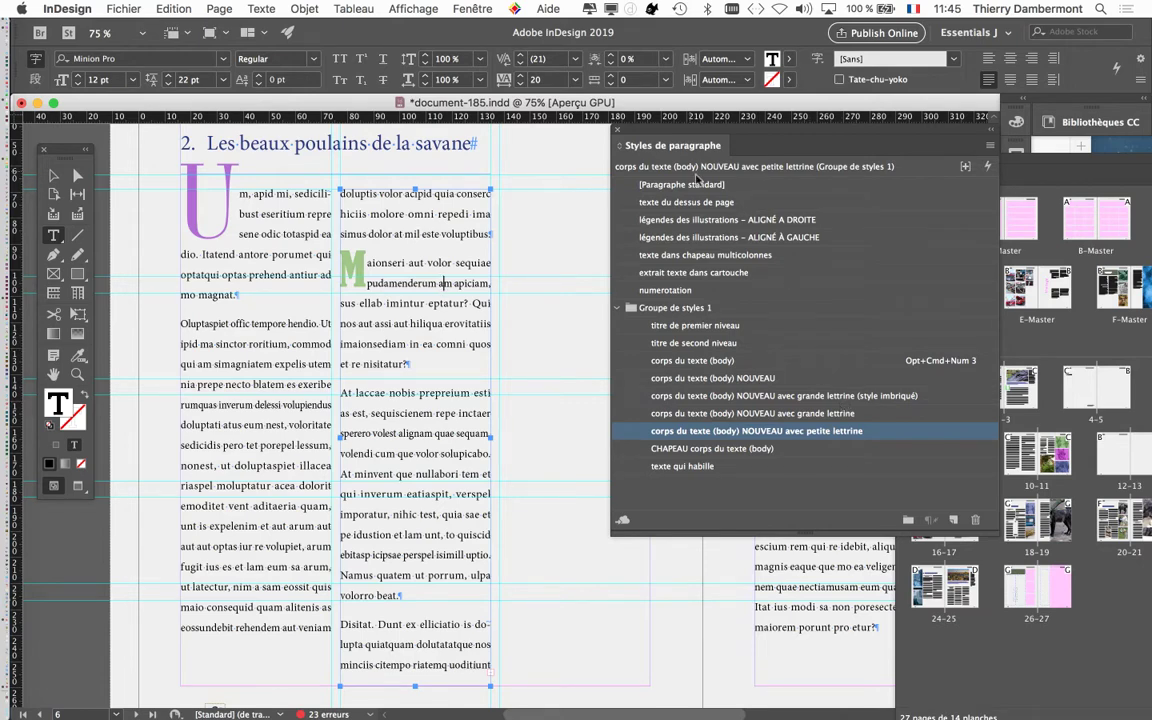
pyautogui.press('super+F11')
# Step: Save the document under the new name document-186.indd in the Dossier document-183 folder
pyautogui.click(142, 8)
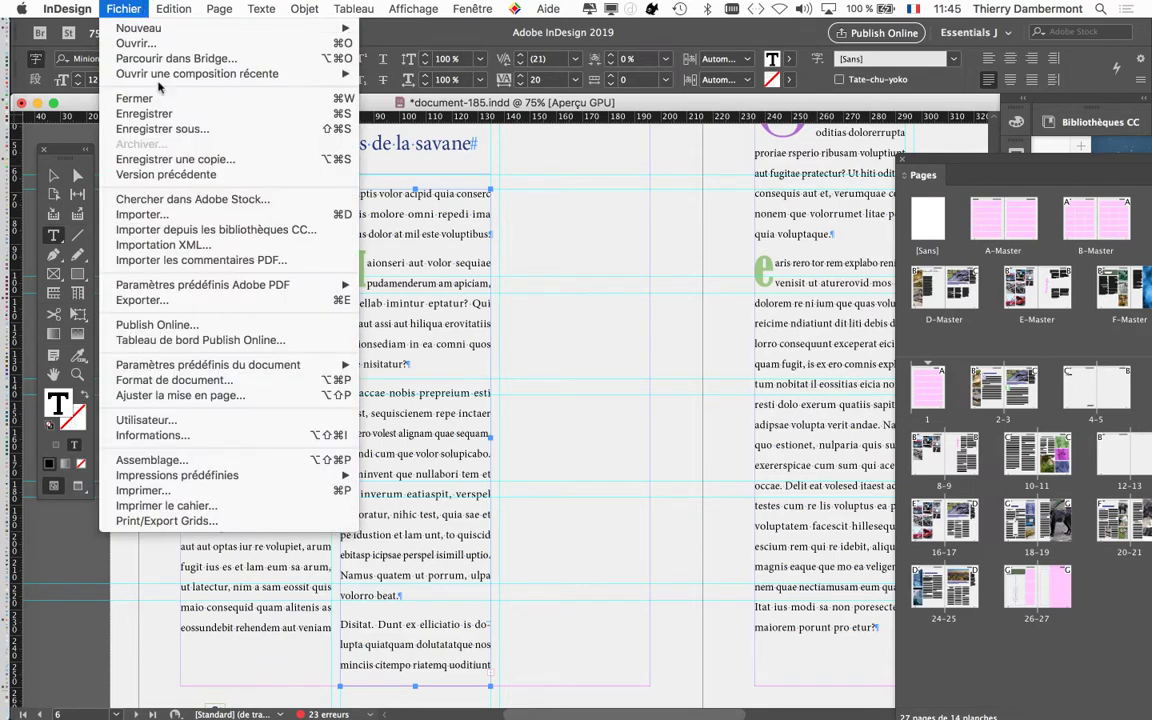
pyautogui.click(150, 120)
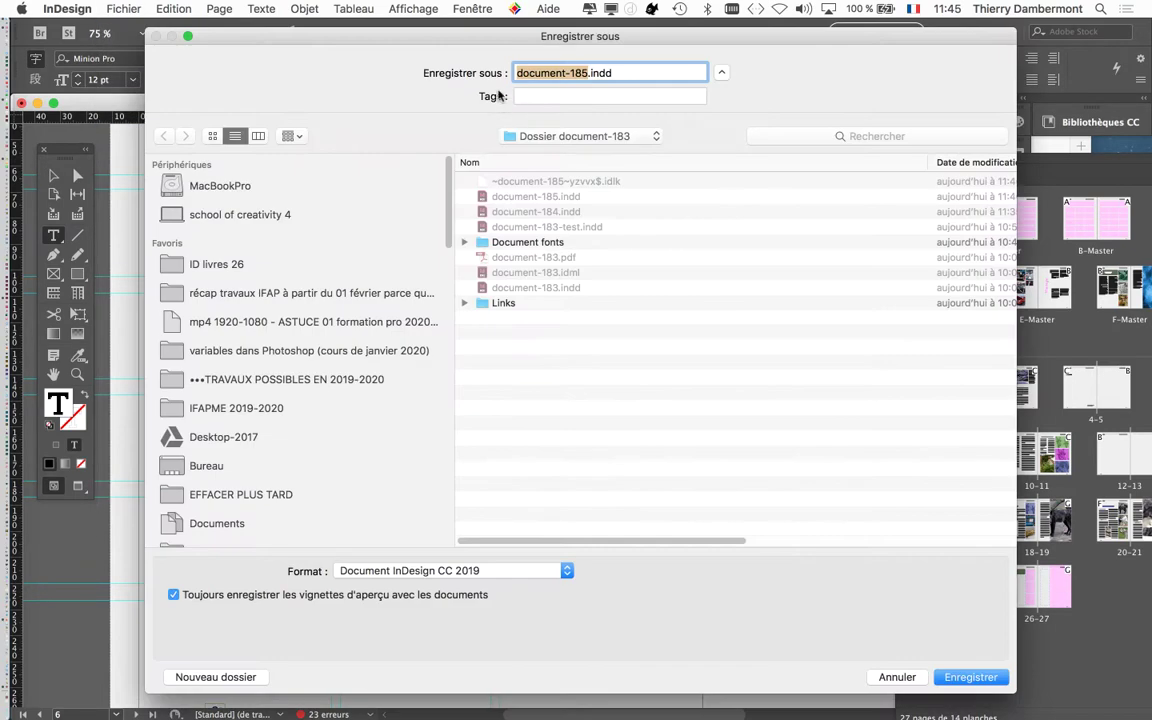
pyautogui.click(576, 73)
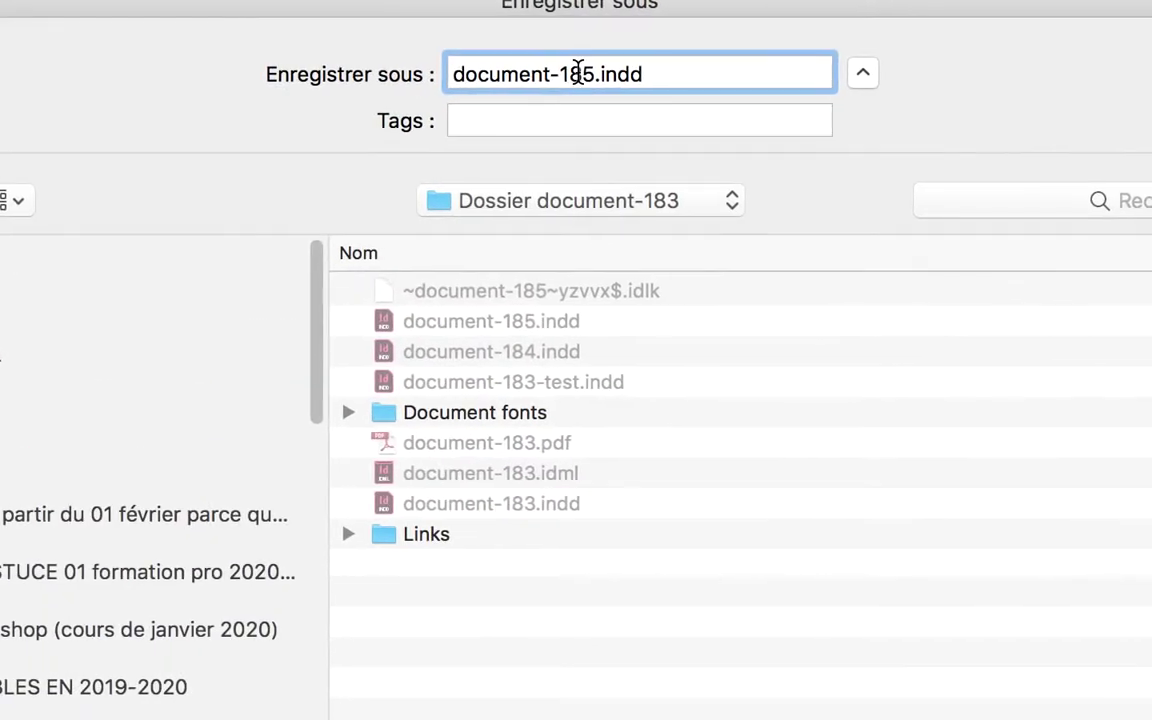
pyautogui.moveTo(599, 73); pyautogui.dragTo(589, 73)
pyautogui.write('6')
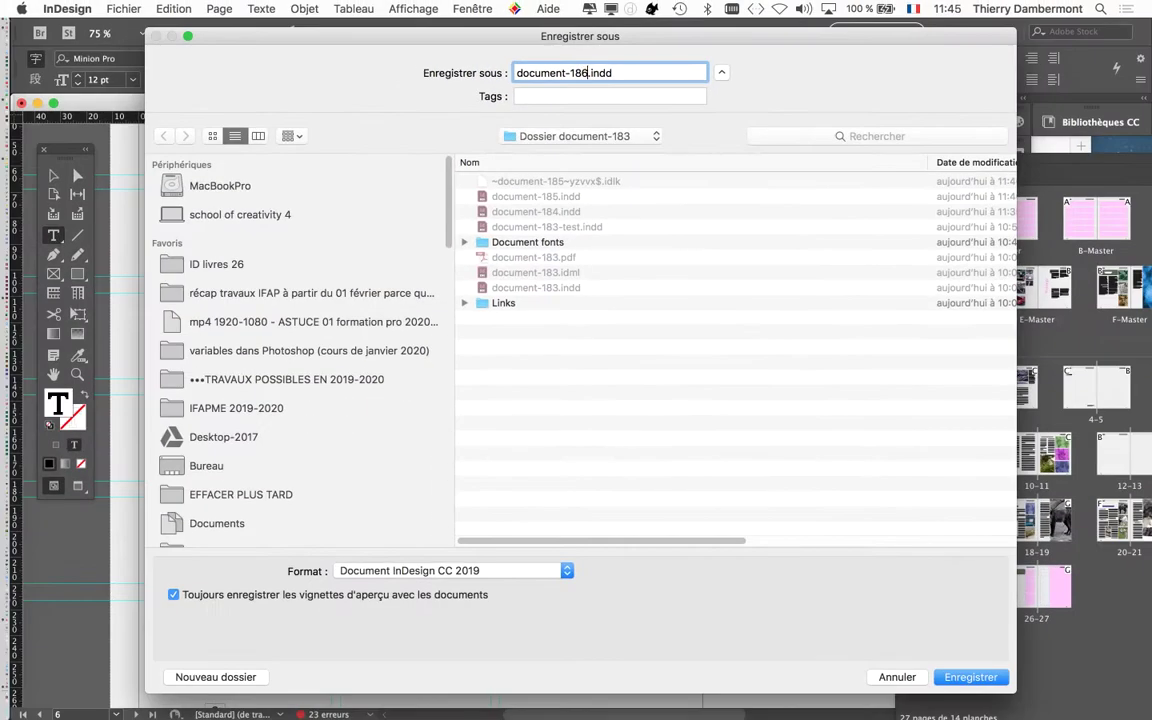